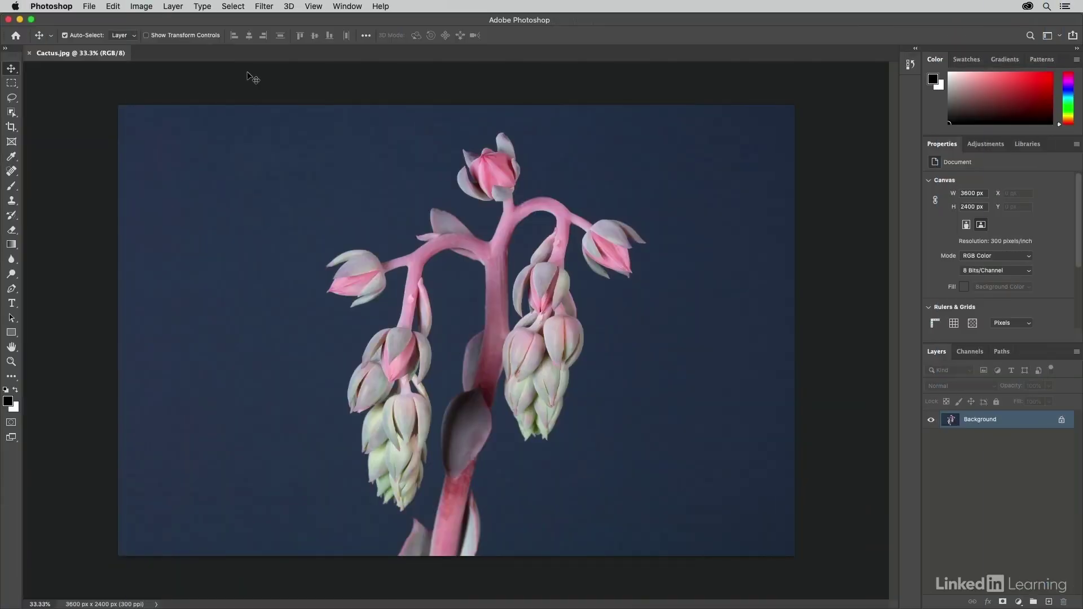
Open the Image Size dialog for Cactus.jpg, currently 3600 × 2400 px at 300 ppi.
click(141, 6)
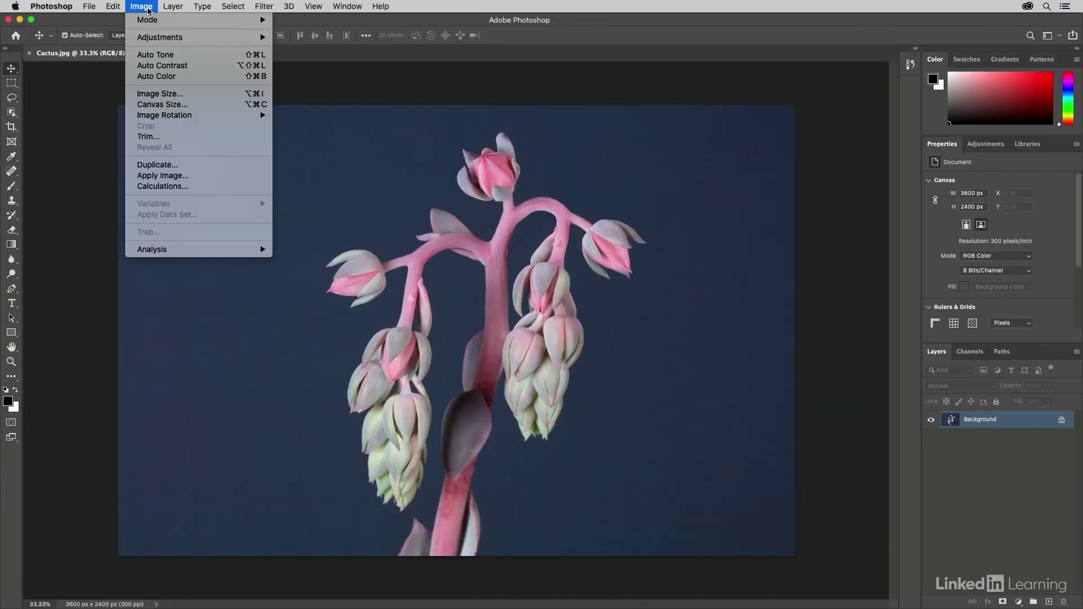
click(203, 99)
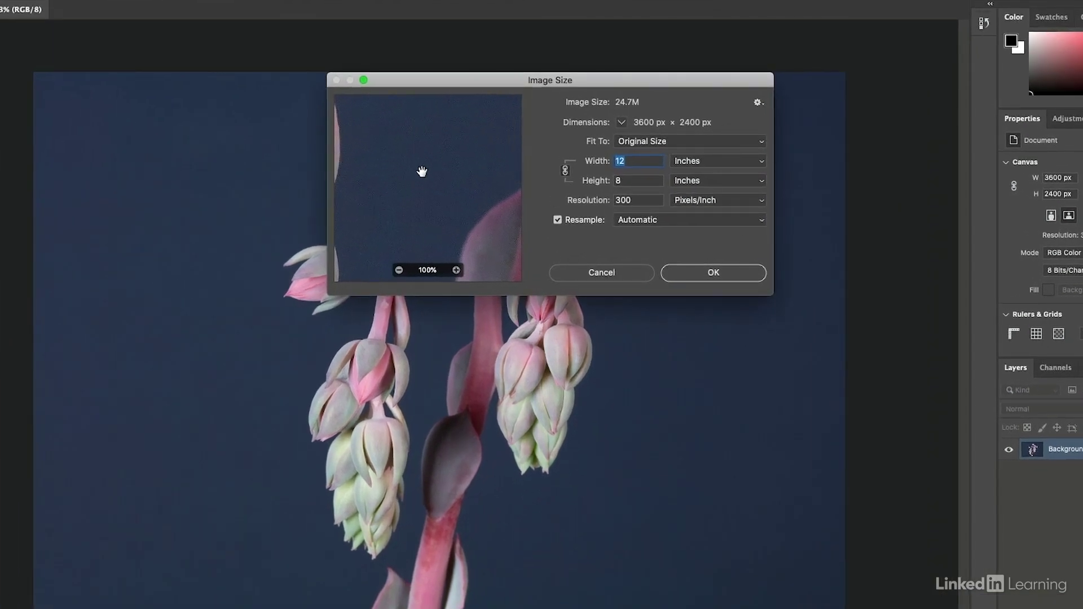
Enlarge the resize preview, pan it onto the pink succulent buds, and zoom the canvas to 100%.
drag(362, 230, 440, 195)
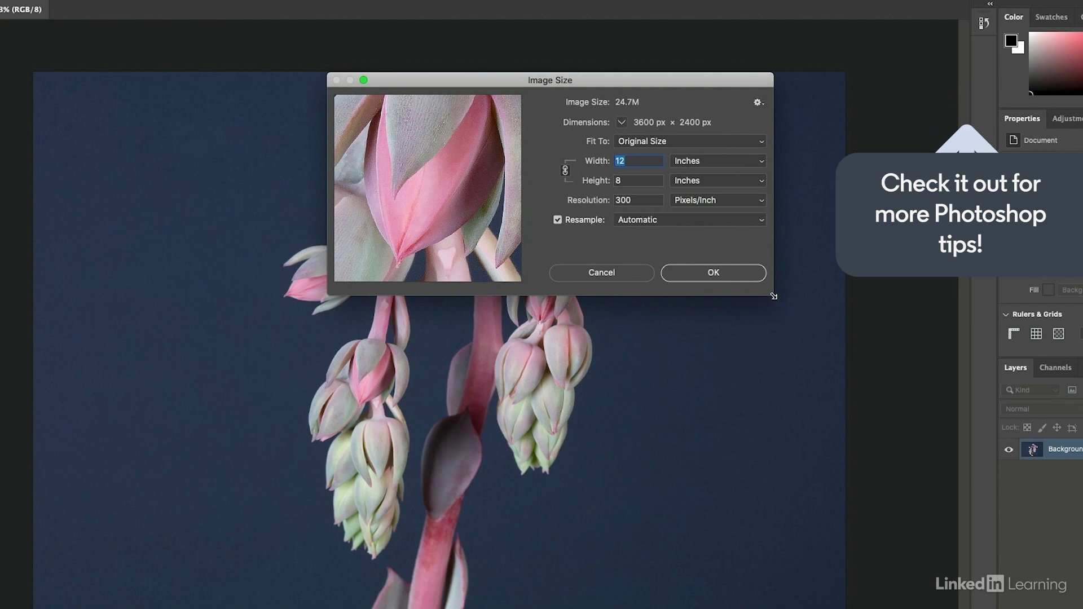
drag(772, 295, 905, 395)
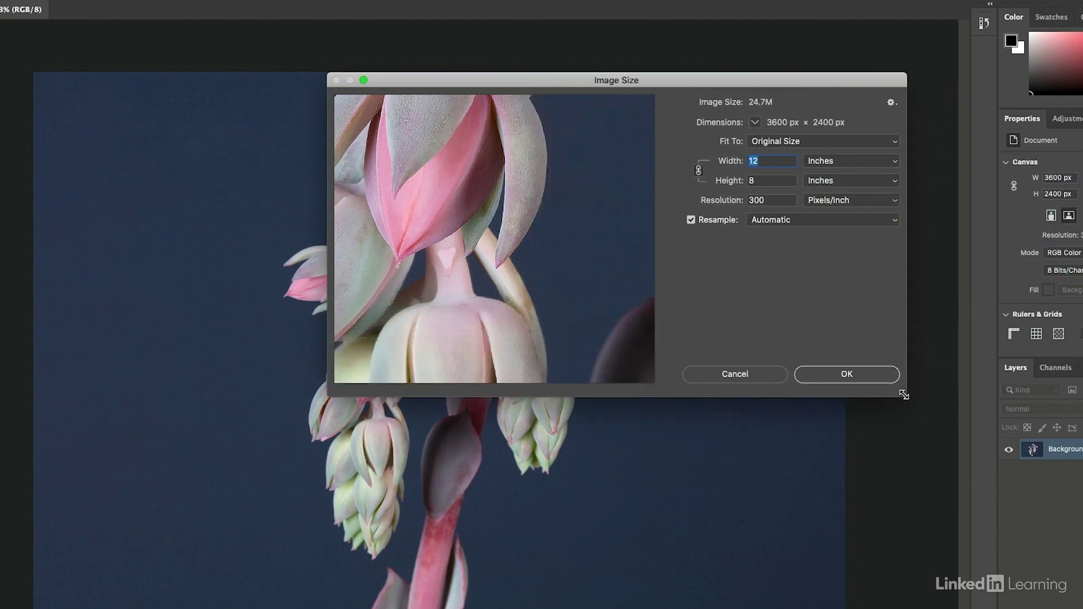
drag(406, 225, 527, 242)
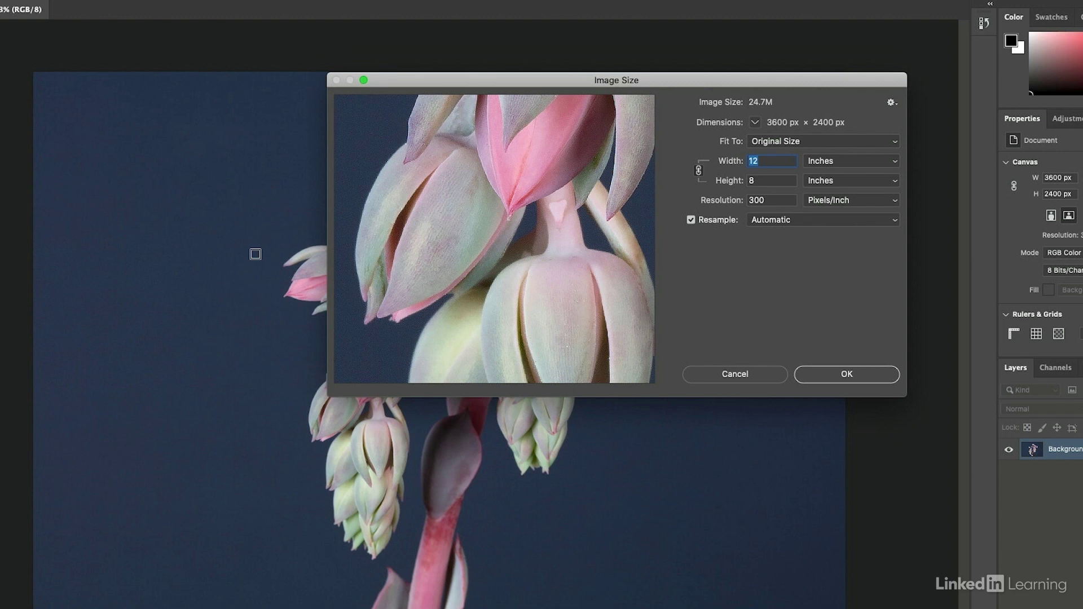
key(super+1)
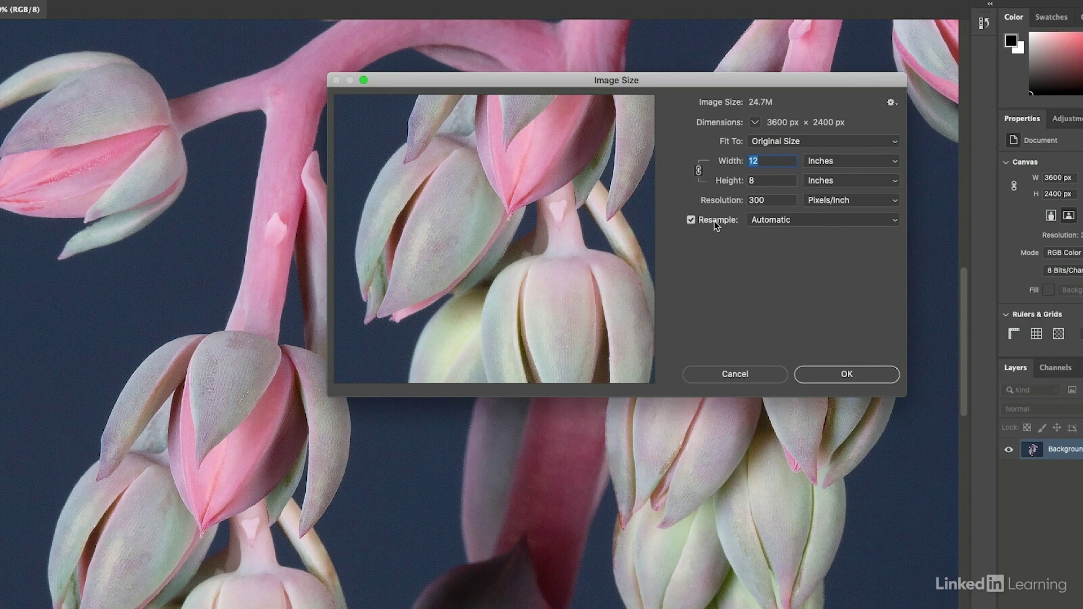
With Resample off, set width to 6 inches for 6 × 4 inches at 600 ppi, then re-enable Resample.
click(692, 220)
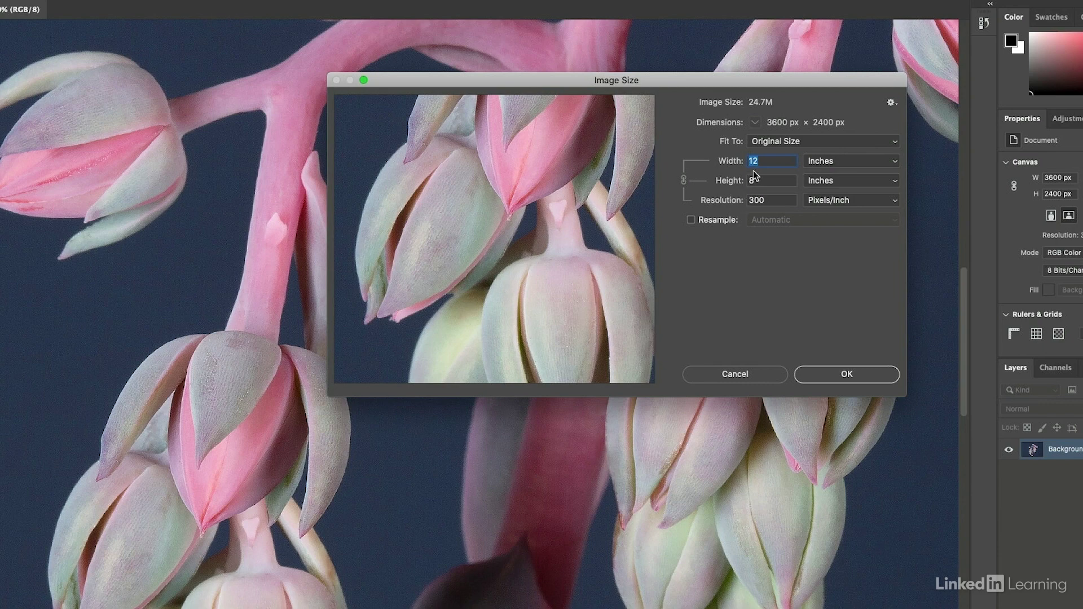
text(18)
double_click(749, 162)
text(6)
click(691, 220)
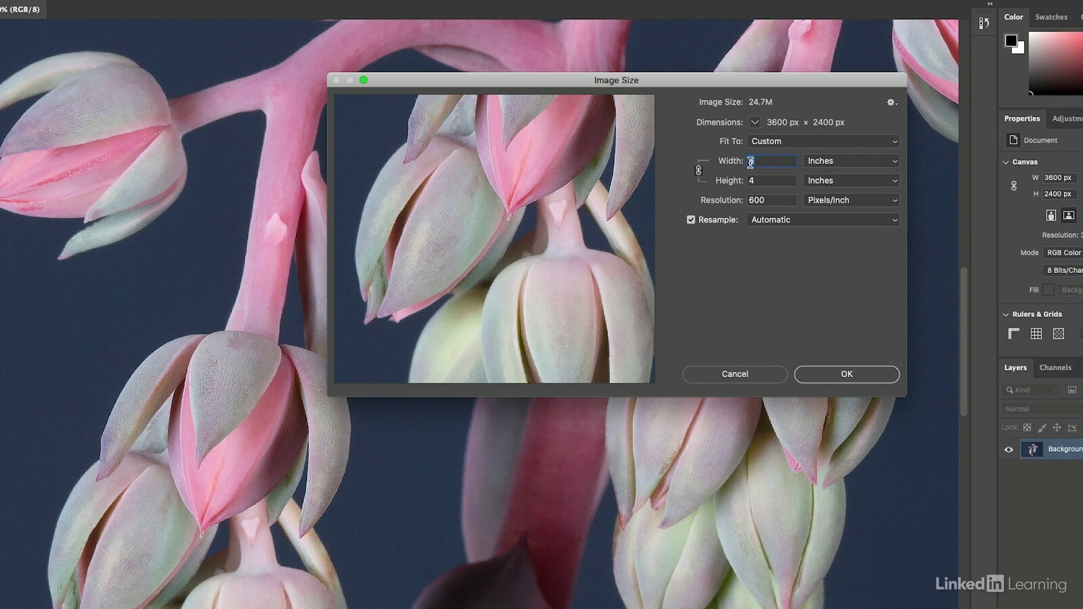
Enter an 18-inch width and 300 ppi resolution, upsampling to 5400 × 3600 px (55.6M).
text(18)
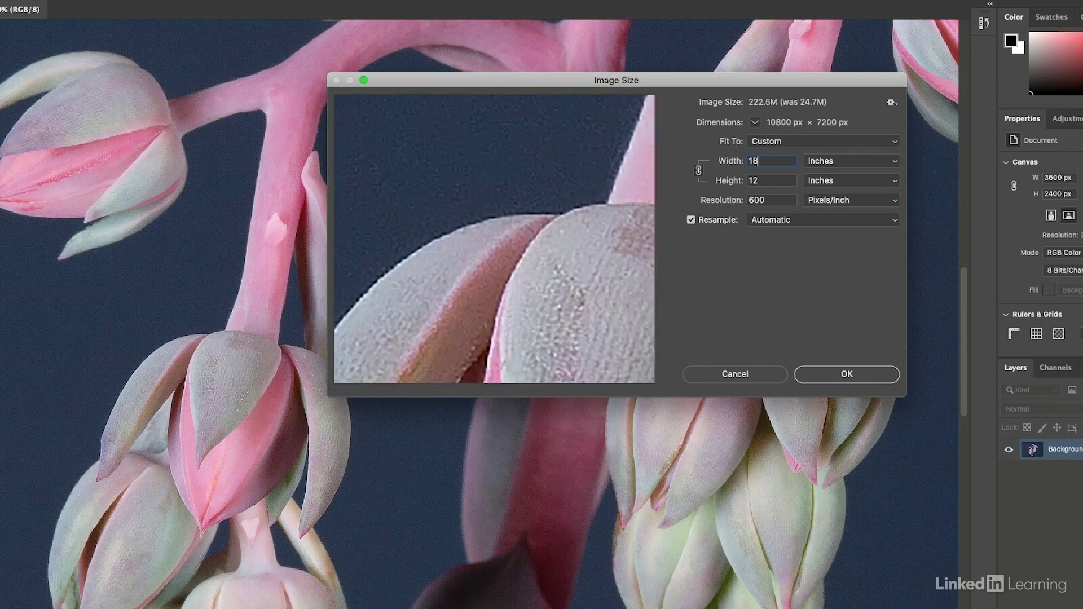
double_click(766, 202)
text(300)
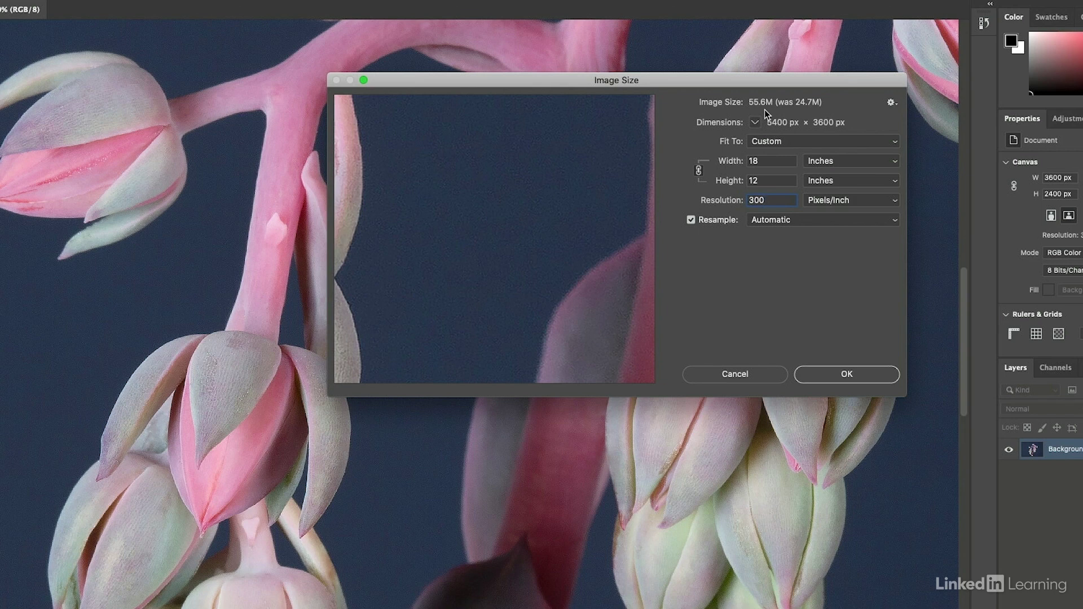
Show dimensions in Percent (150% × 150%) and open the Resample method list.
click(755, 123)
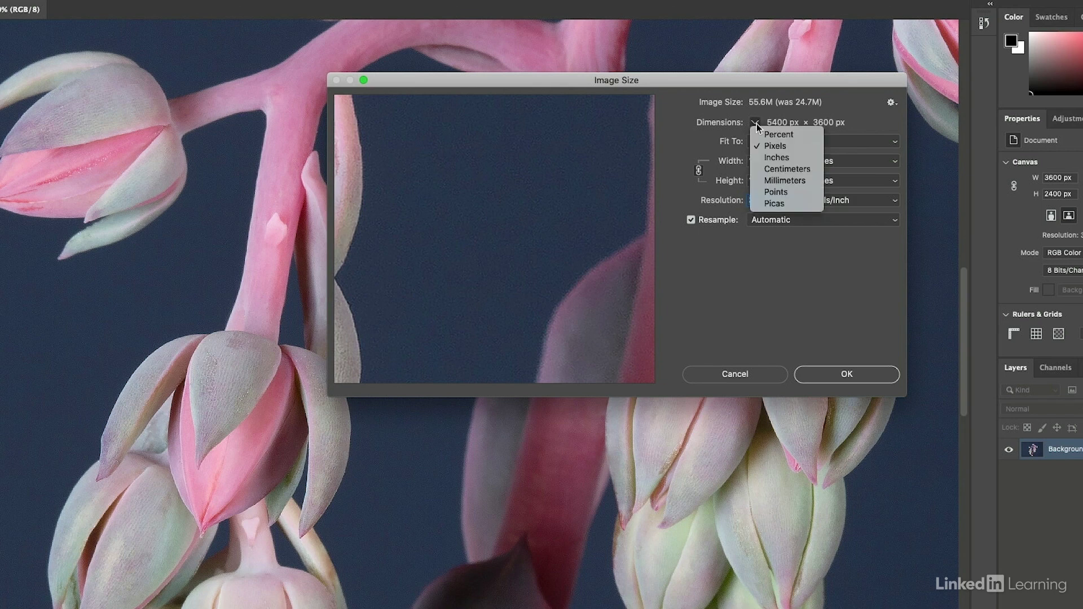
click(759, 134)
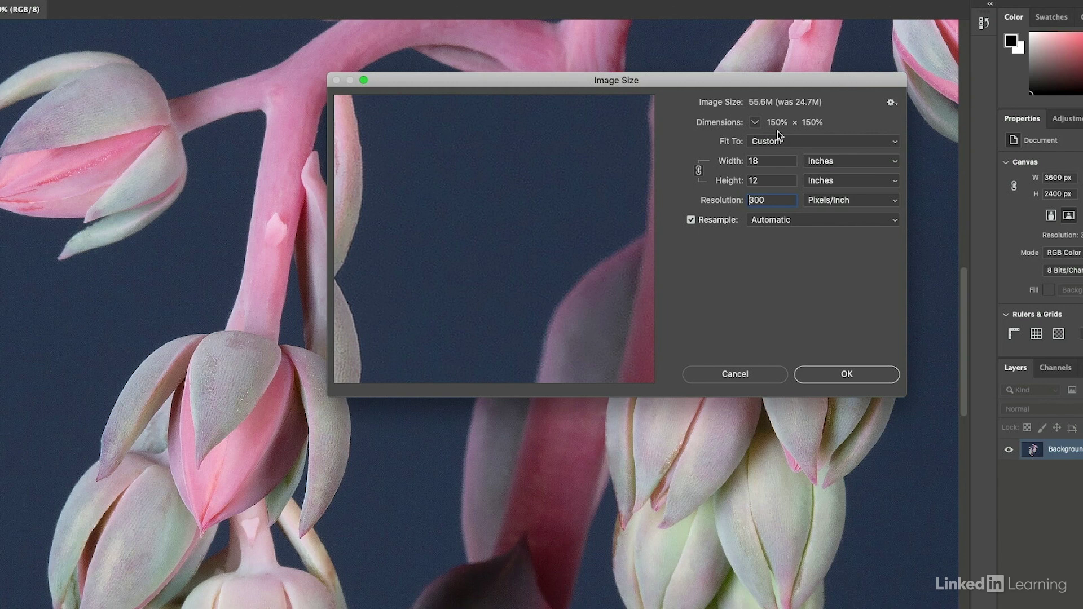
click(829, 221)
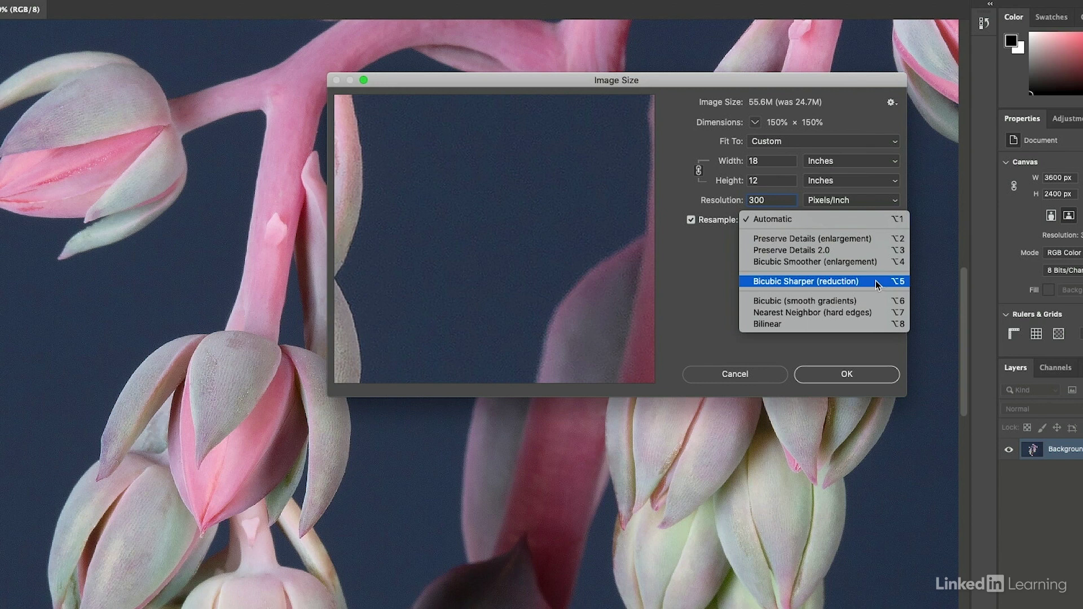
Try Preserve Details 2.0 resampling, then switch the method back to Automatic.
click(837, 252)
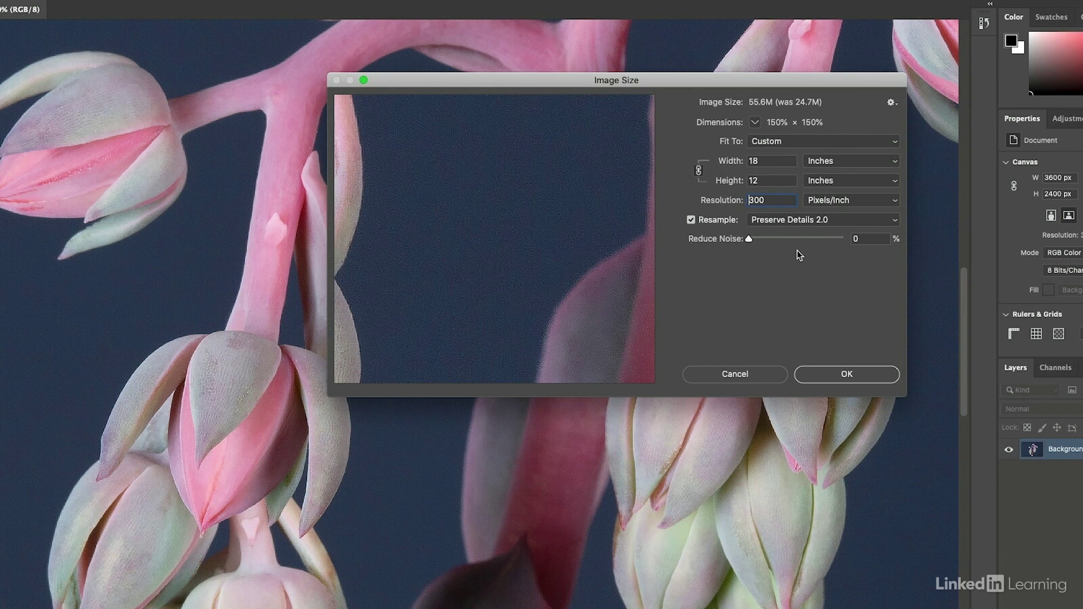
click(797, 221)
click(798, 193)
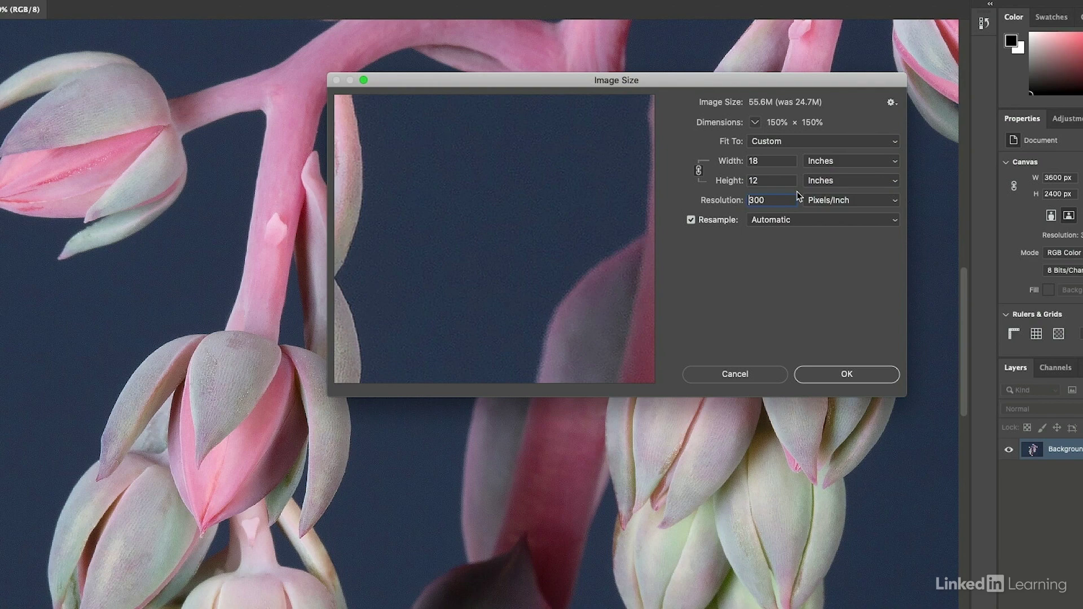
Switch units to Pixels, set width to 800, then change units to Inches (800 × 533.333 in).
click(829, 162)
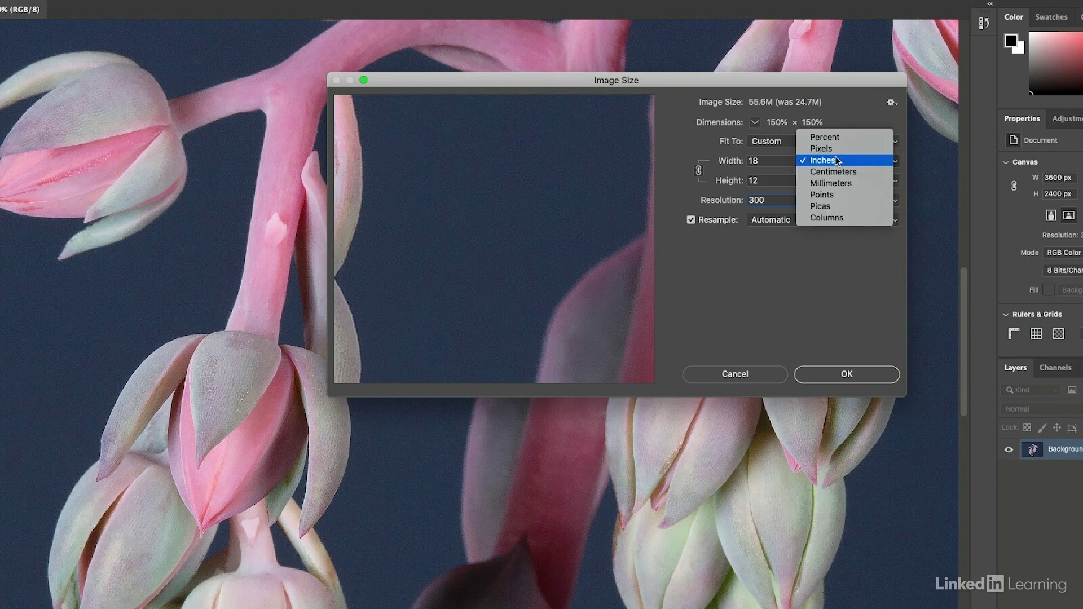
click(837, 150)
drag(791, 161, 729, 163)
text(800)
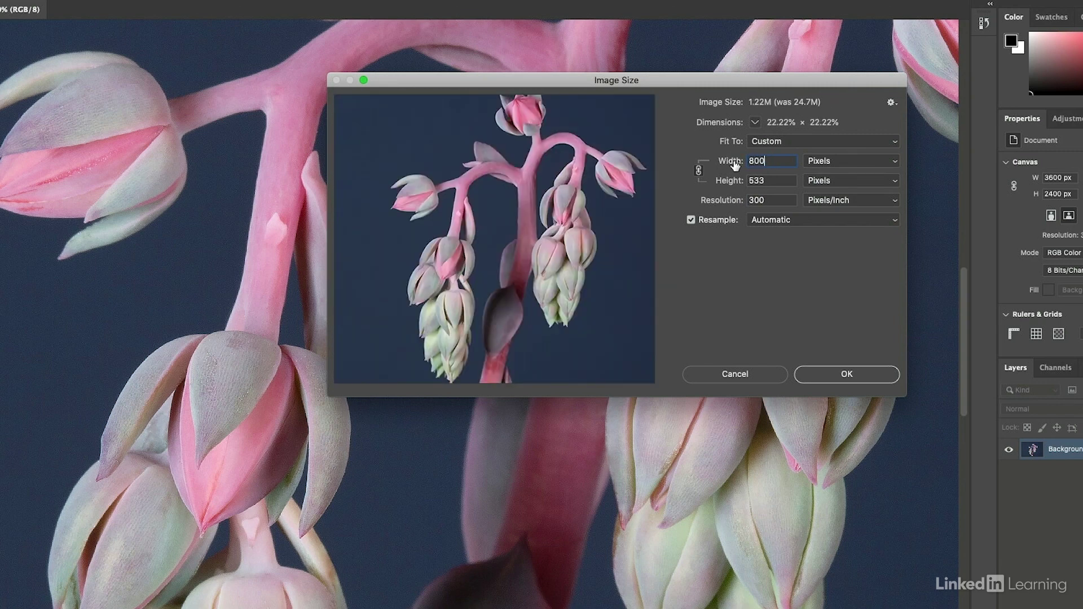
click(832, 162)
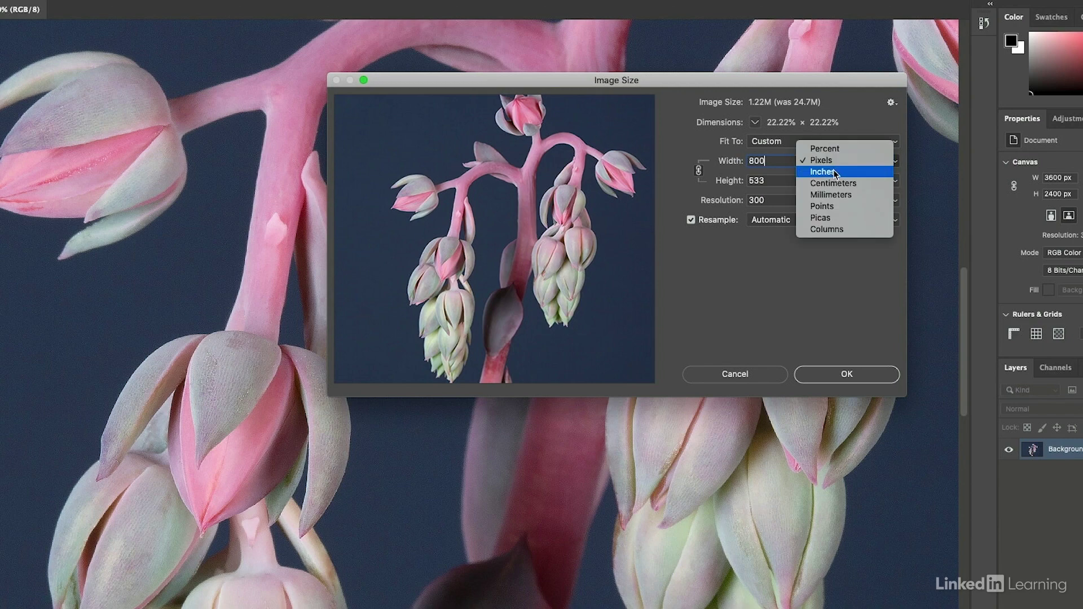
click(834, 172)
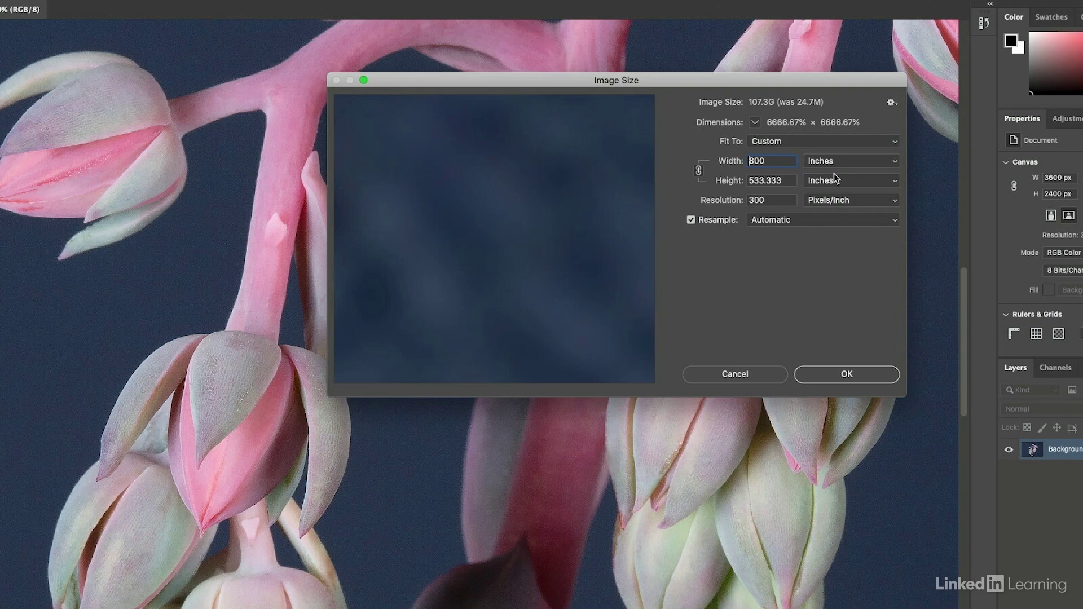
Set resolution to 225 ppi and width to 18 inches, then reselect the resolution value.
drag(771, 205, 740, 198)
text(225)
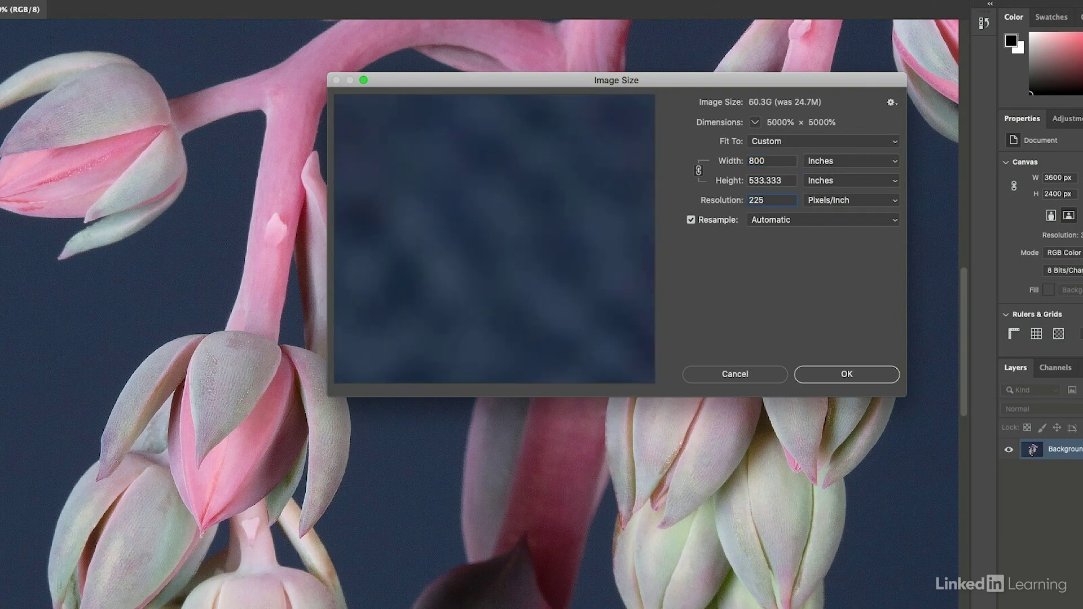
double_click(764, 163)
text(18)
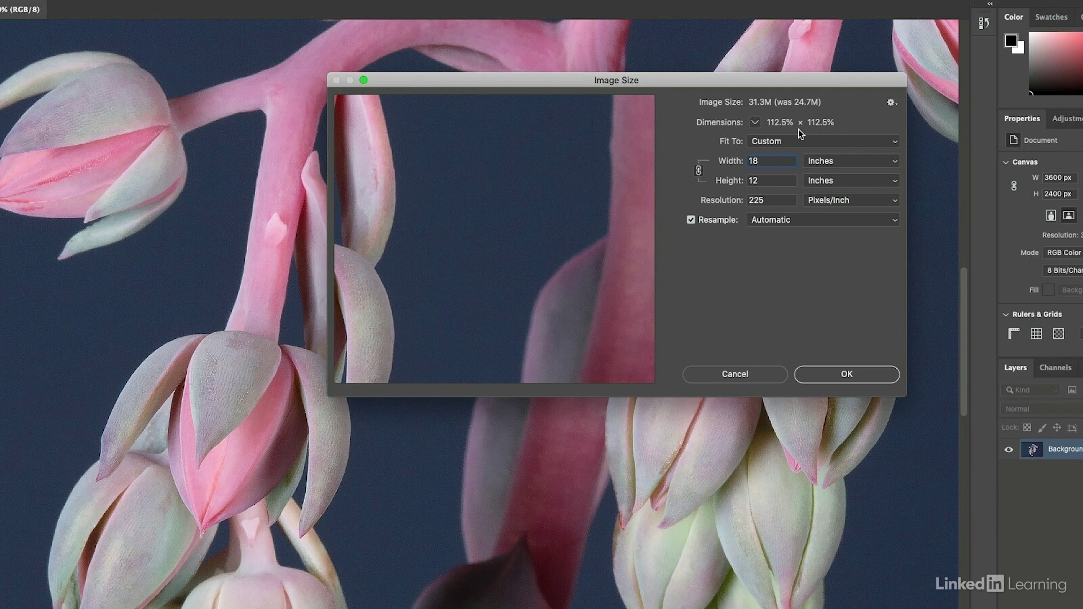
drag(778, 200, 740, 201)
Enter 300 ppi and a 6-inch width, giving 6 × 4 inches at 50% (6.18M).
text(300)
double_click(764, 162)
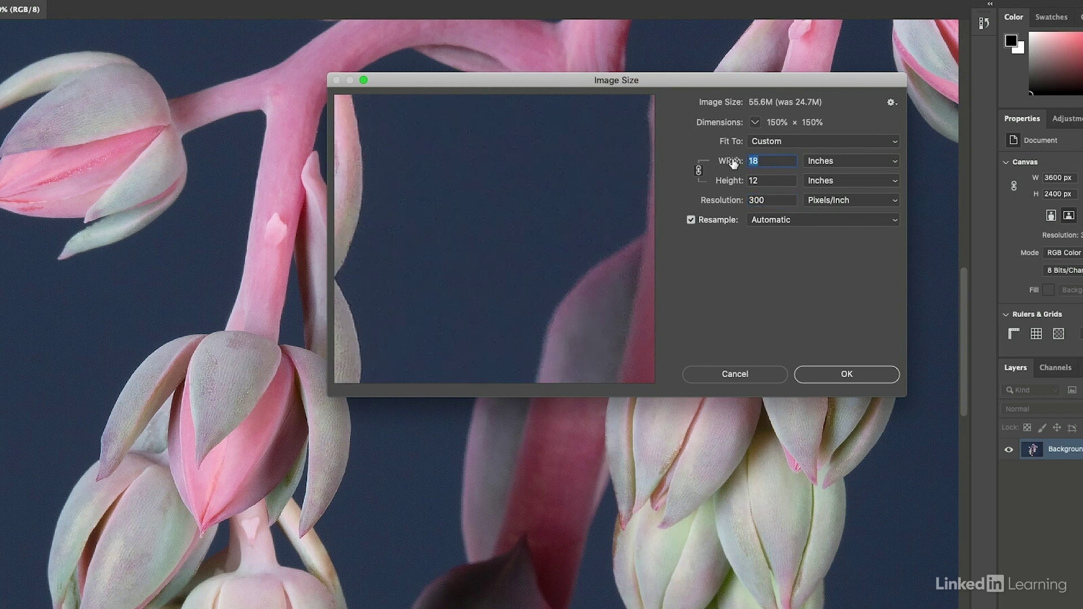
text(6)
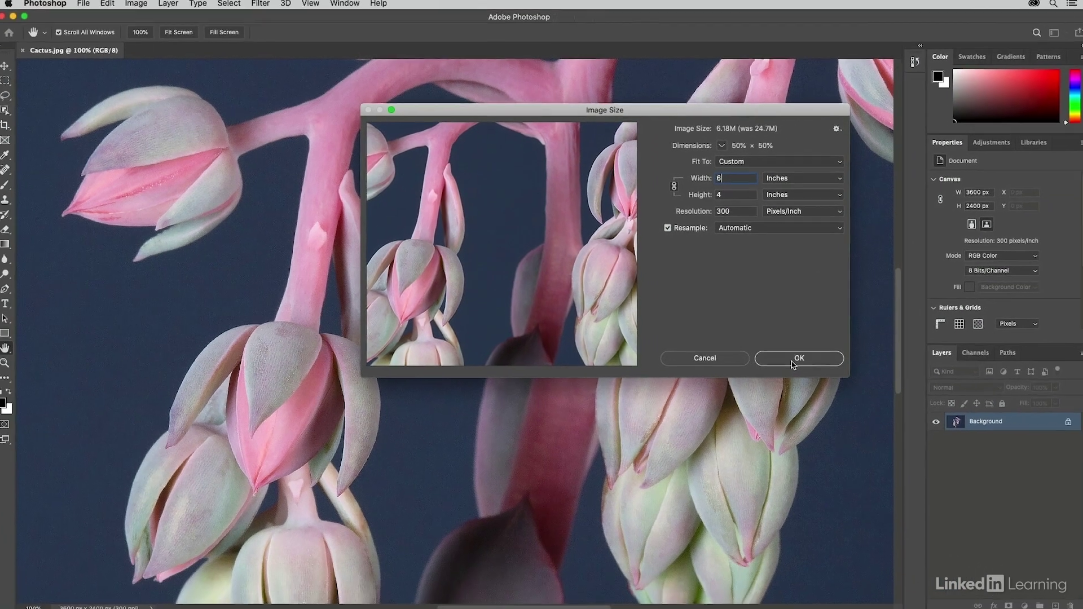
Apply the resize to 1800 × 1200 px, fit the photo on screen, and close Cactus.jpg.
click(846, 374)
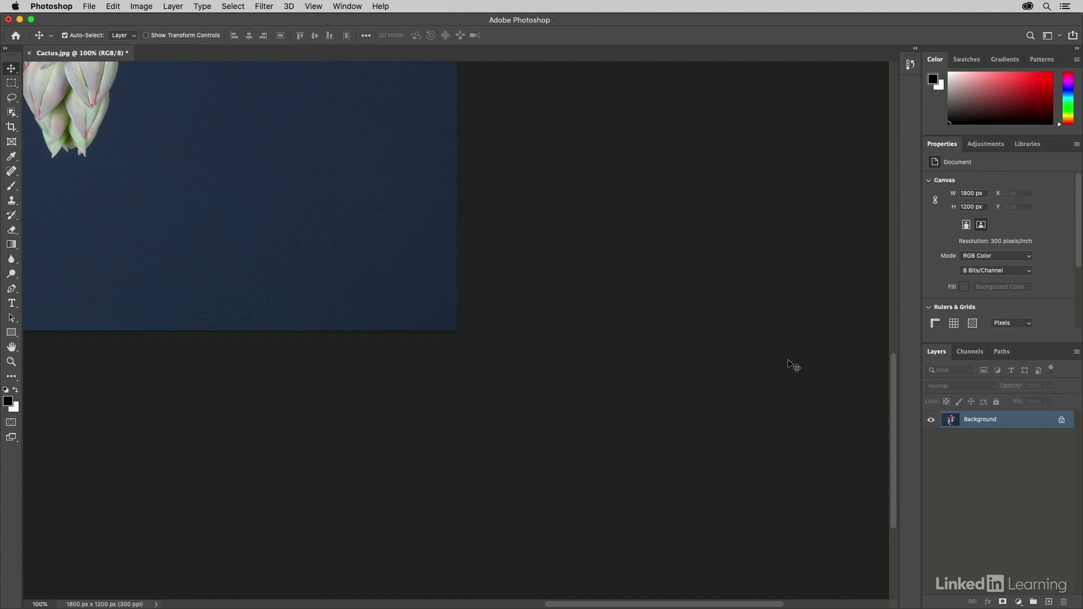
key(super+0)
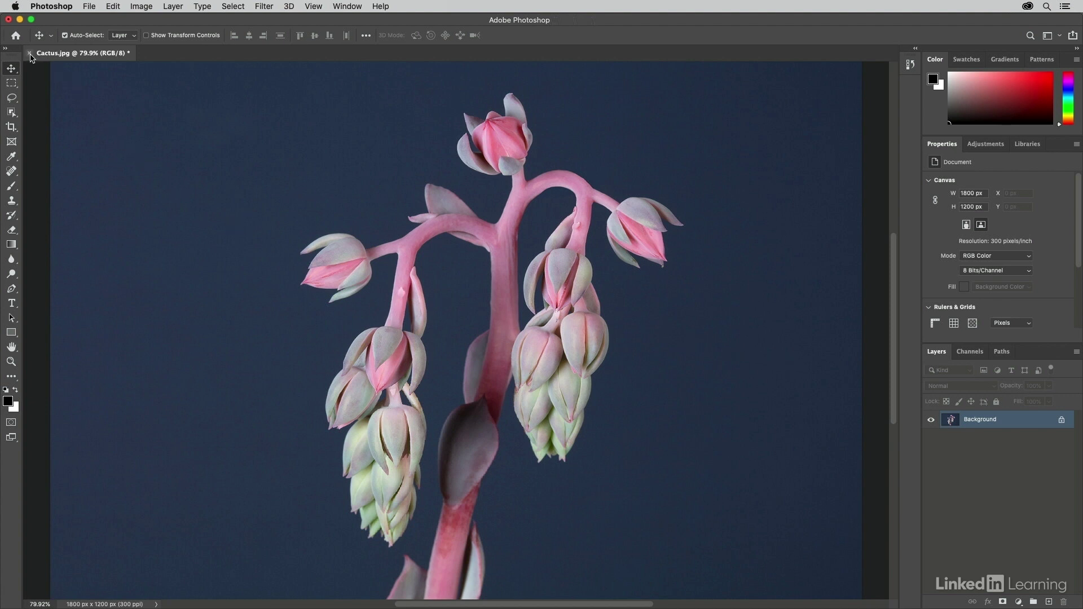
click(30, 53)
Discard the 6×4 inch, 300 ppi resize by choosing Don't Save for Cactus.jpg.
click(511, 211)
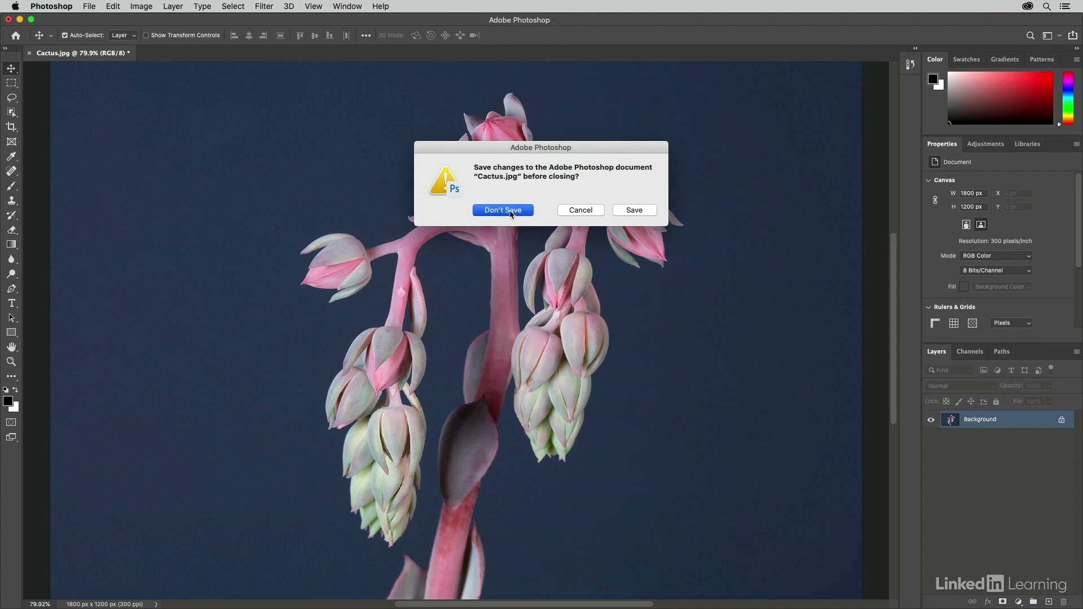